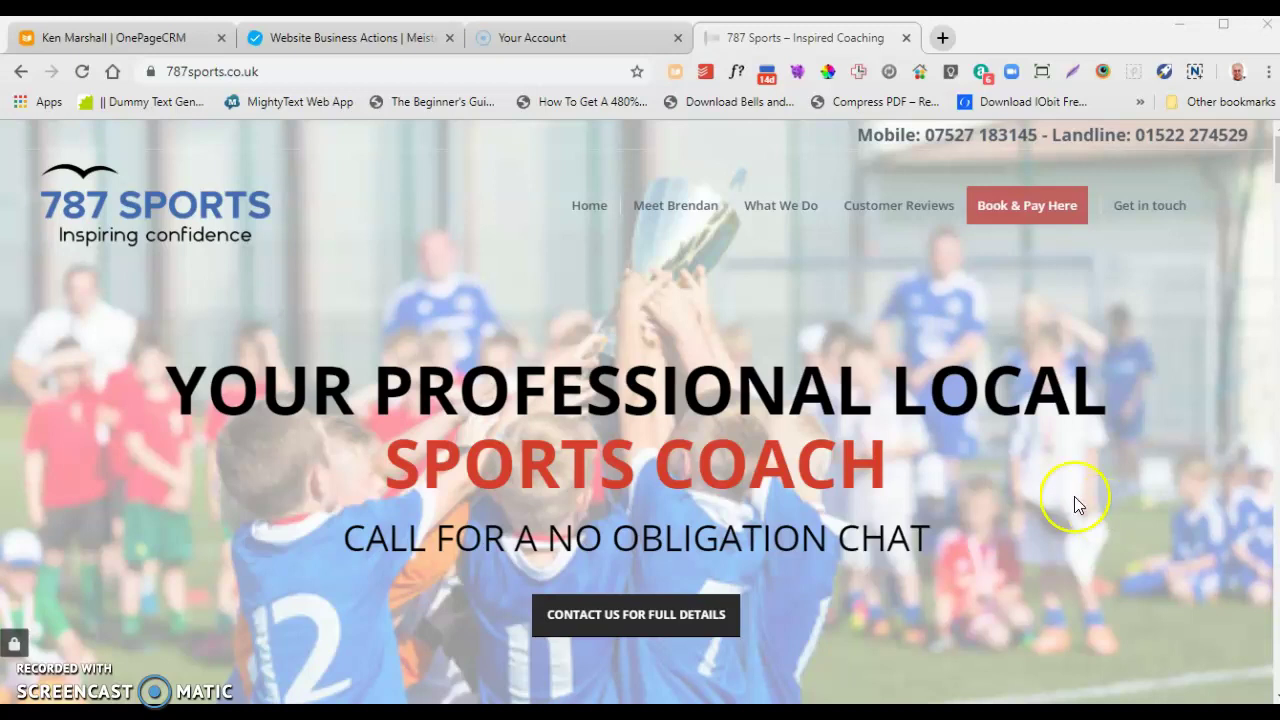
Scroll around the 787 Sports homepage in Chrome.
scroll(686, 276, "down", 10)
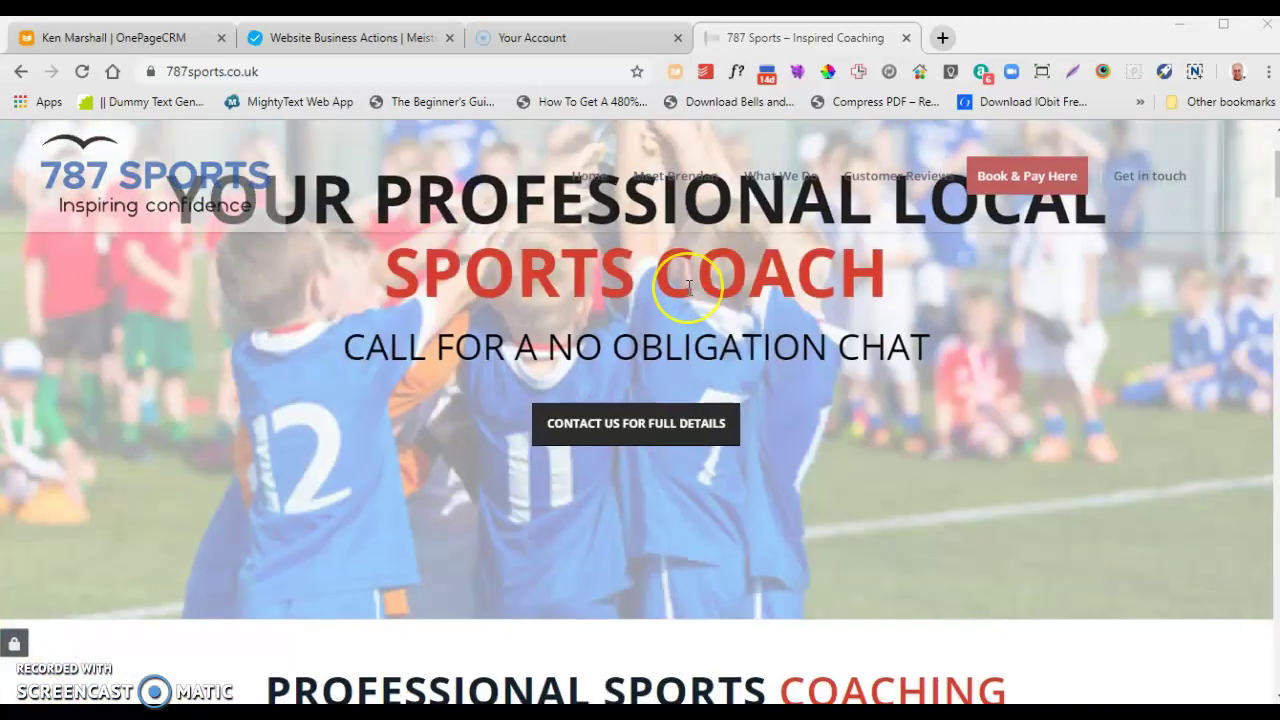
scroll(535, 424, "down", 3)
scroll(539, 421, "up", 13)
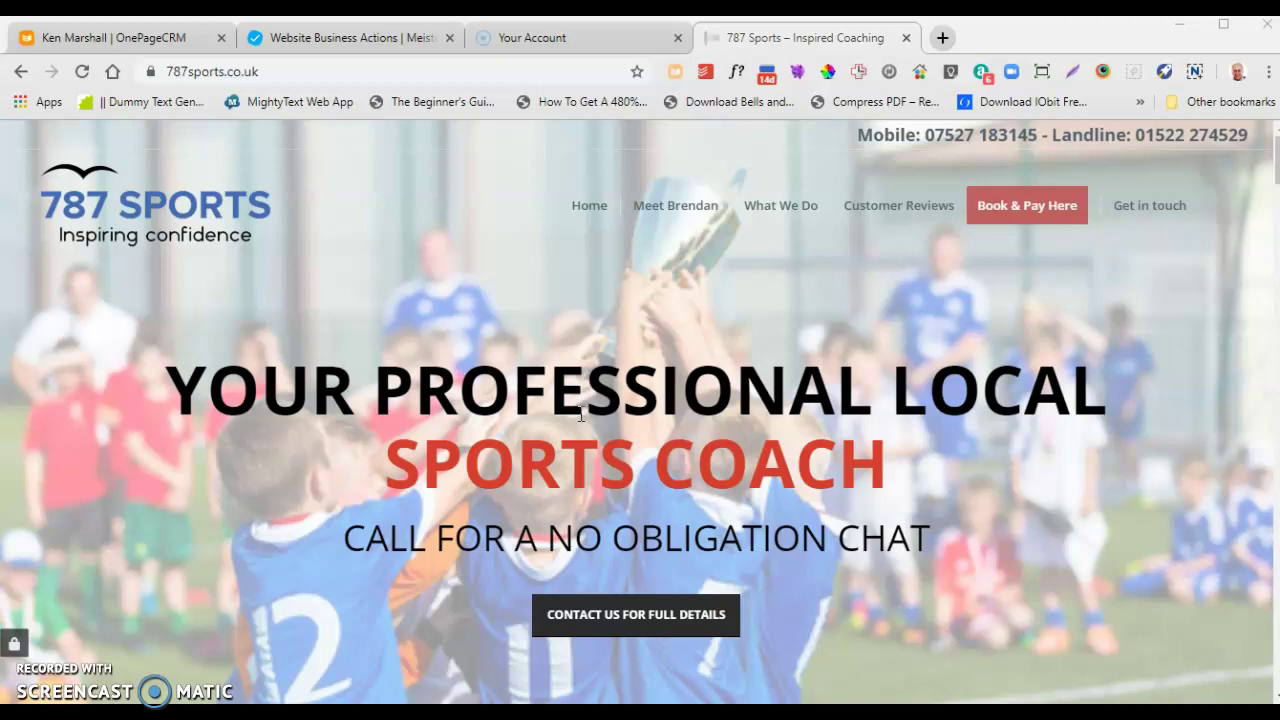
left_click(646, 395)
left_click(651, 300)
scroll(545, 284, "down", 2)
scroll(545, 284, "up", 2)
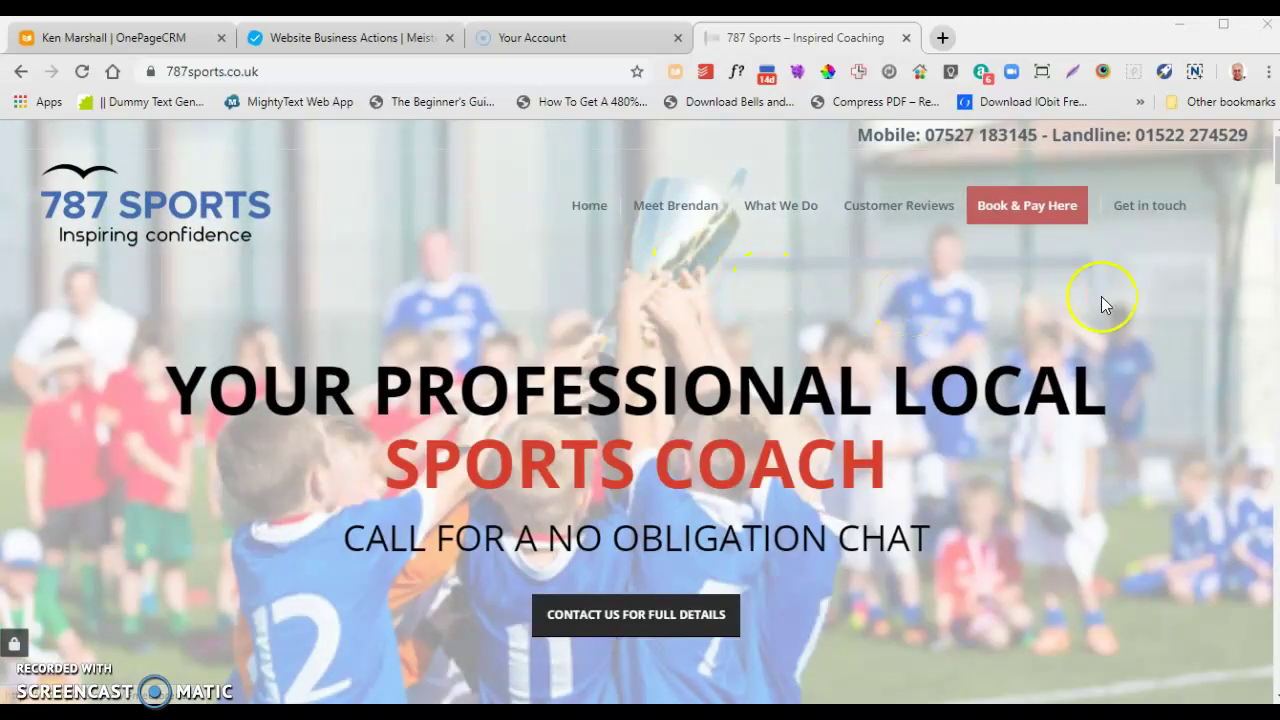
Open Clear browsing data via More tools in Chrome's three-dot menu.
left_click(1268, 75)
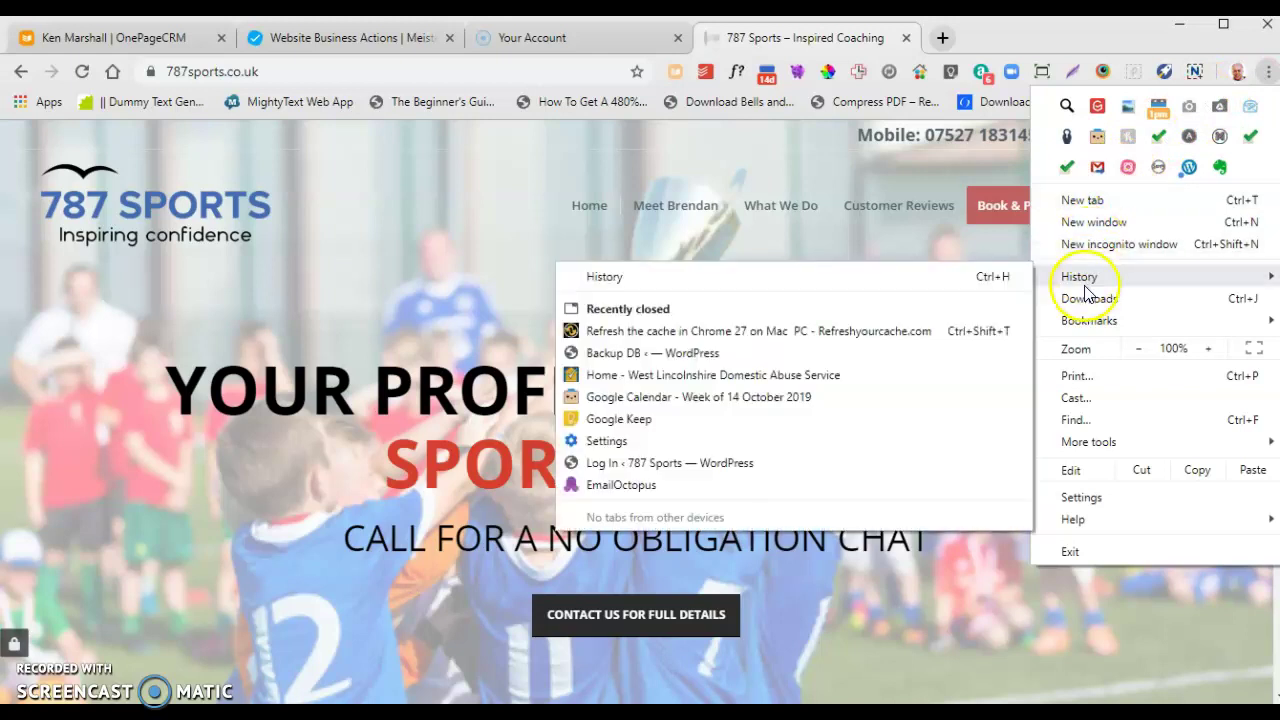
mouse_move(1084, 440)
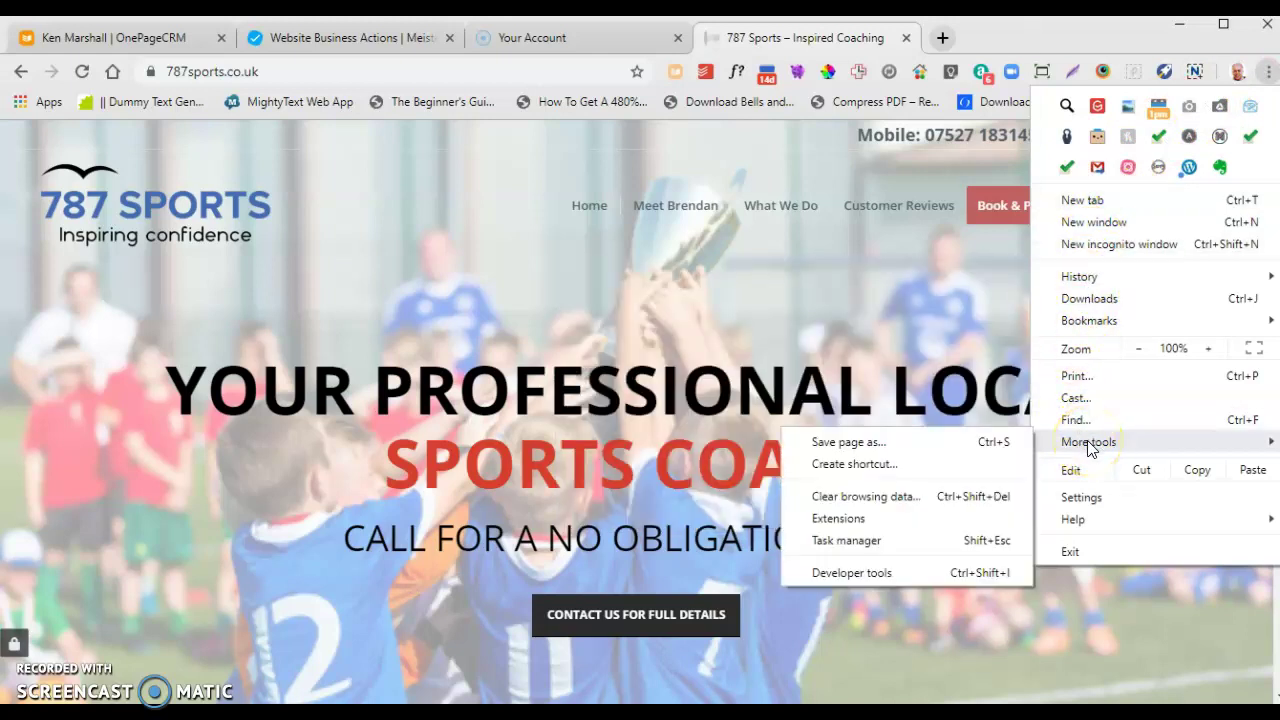
left_click(866, 497)
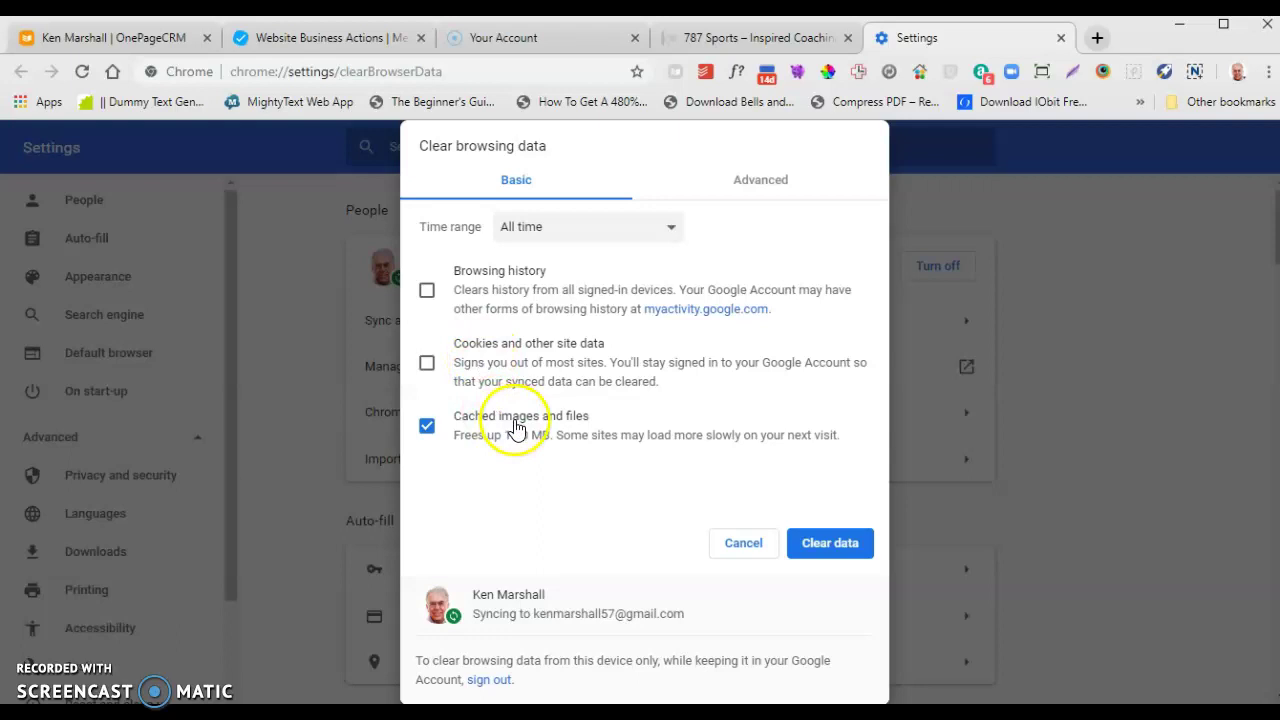
Clear only cached images and files for All time, leaving history and cookies unticked.
left_click(426, 430)
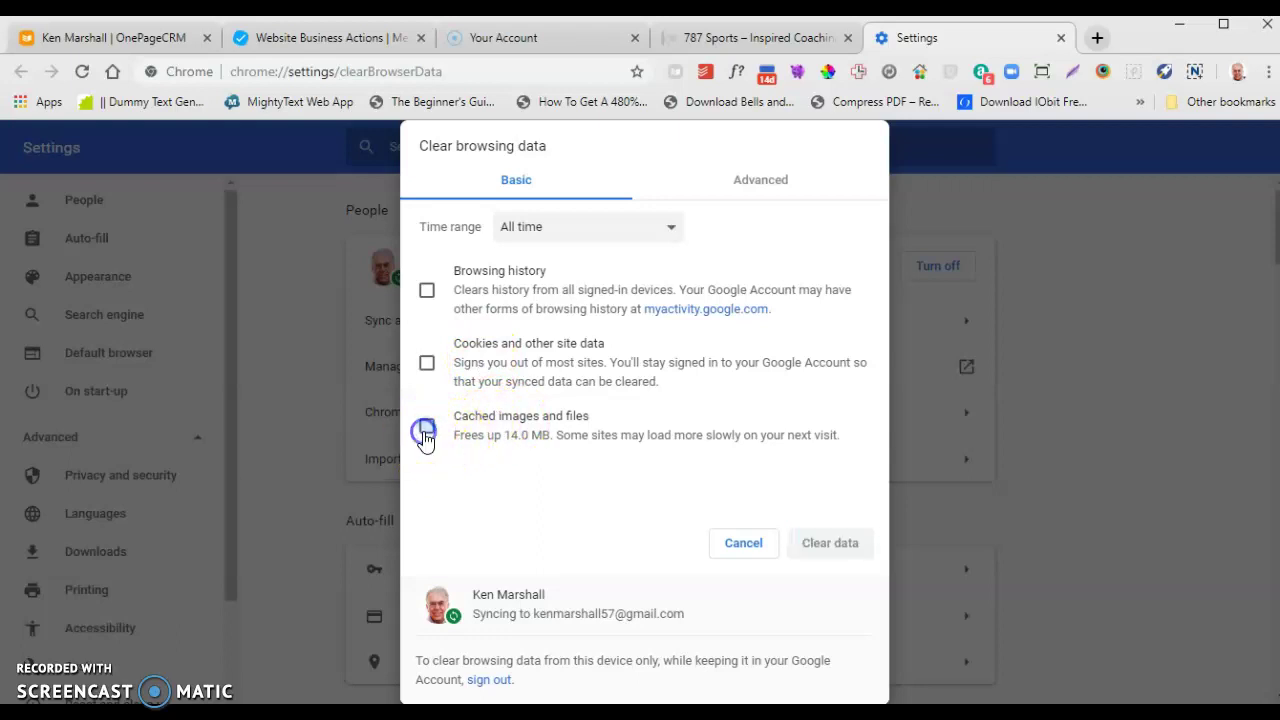
left_click(426, 430)
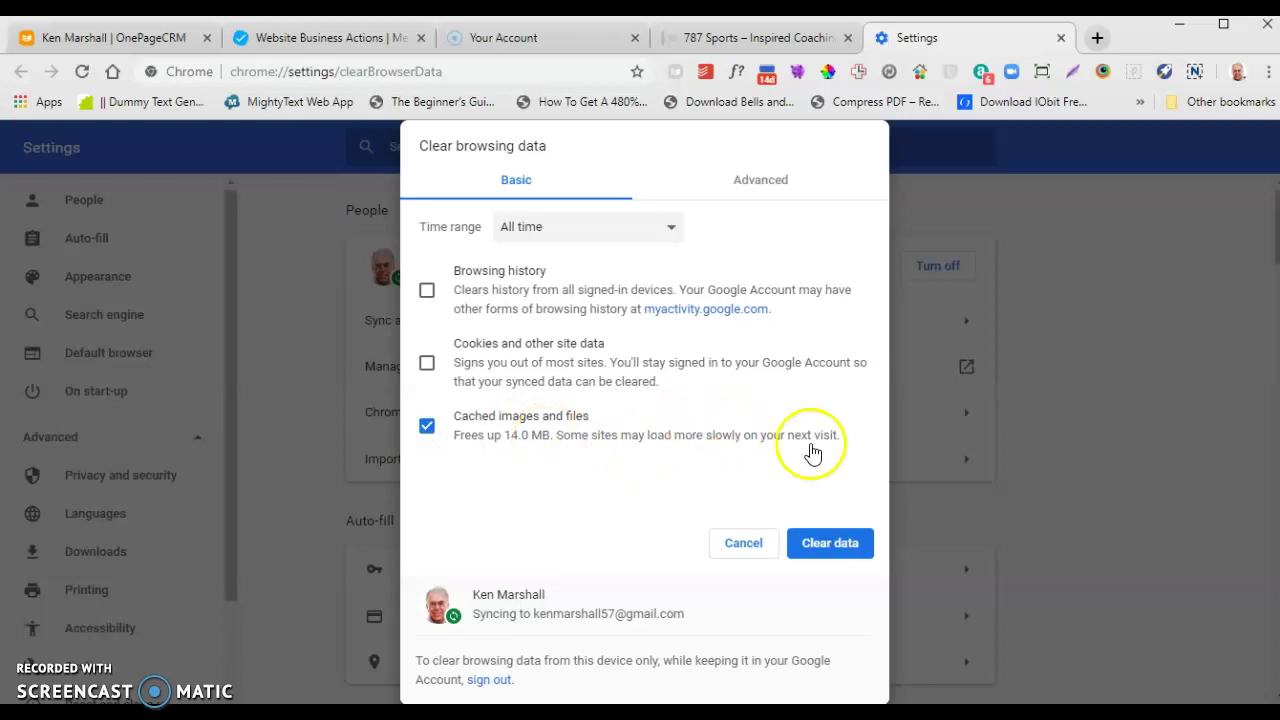
left_click(840, 543)
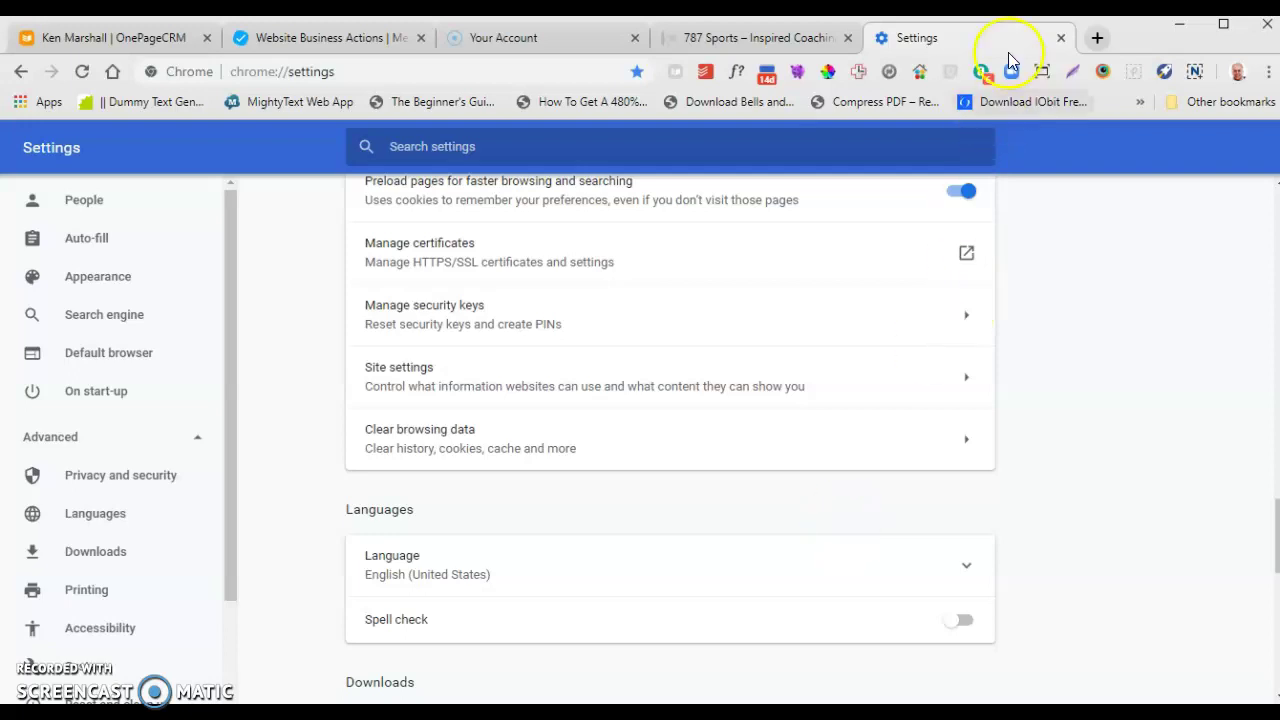
Close the Settings tab to return to the 787 Sports homepage.
left_click(1062, 39)
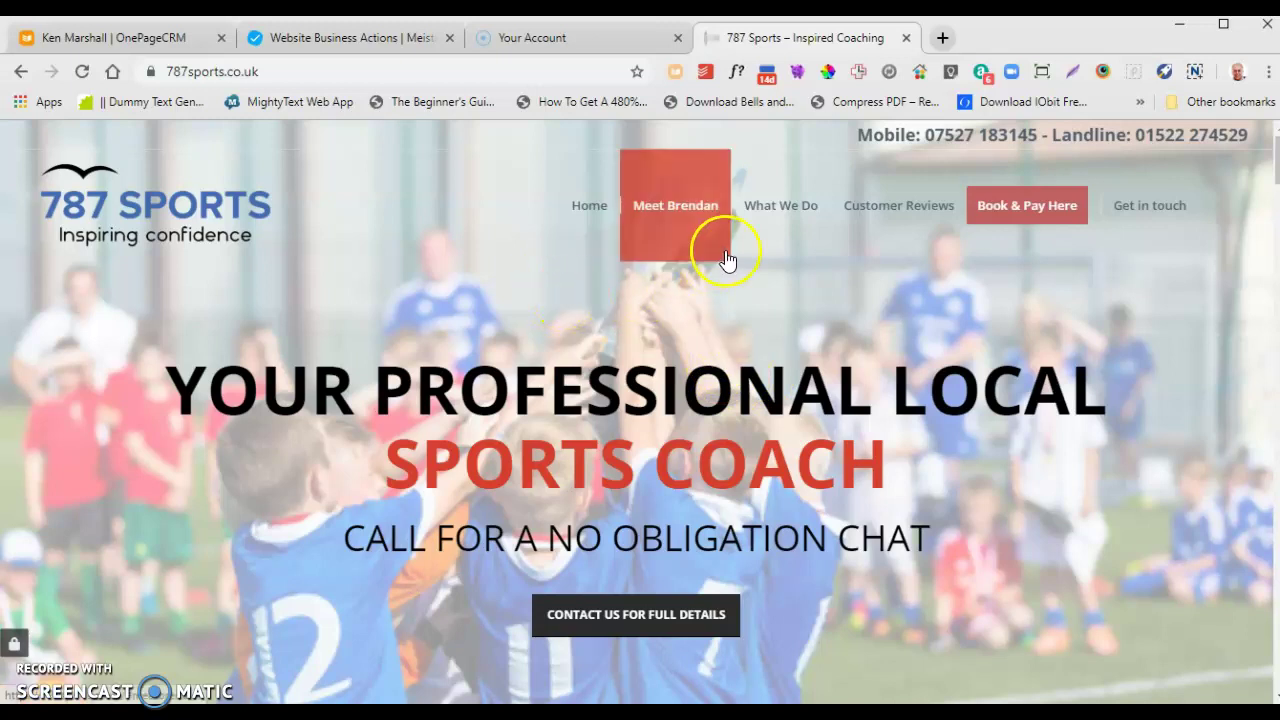
Open the Book & Pay Here page, visit the Meet Brendan section, then return to booking.
left_click(1021, 206)
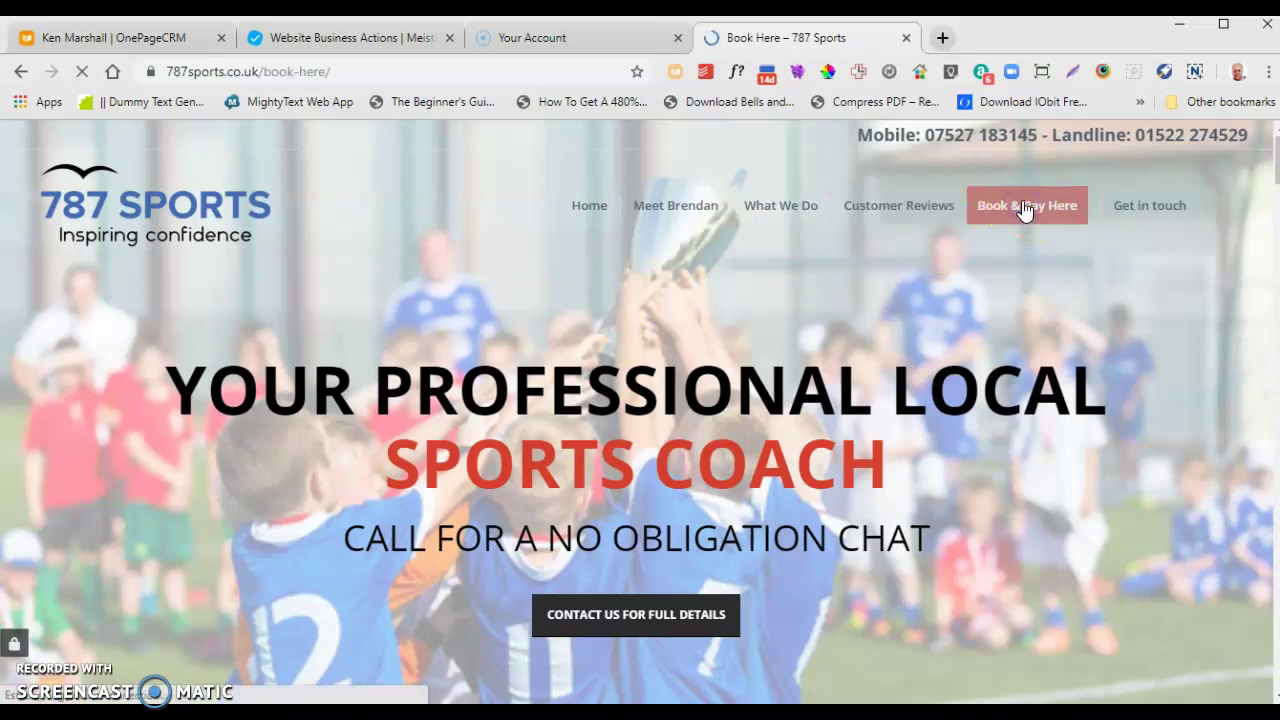
scroll(986, 257, "down", 6)
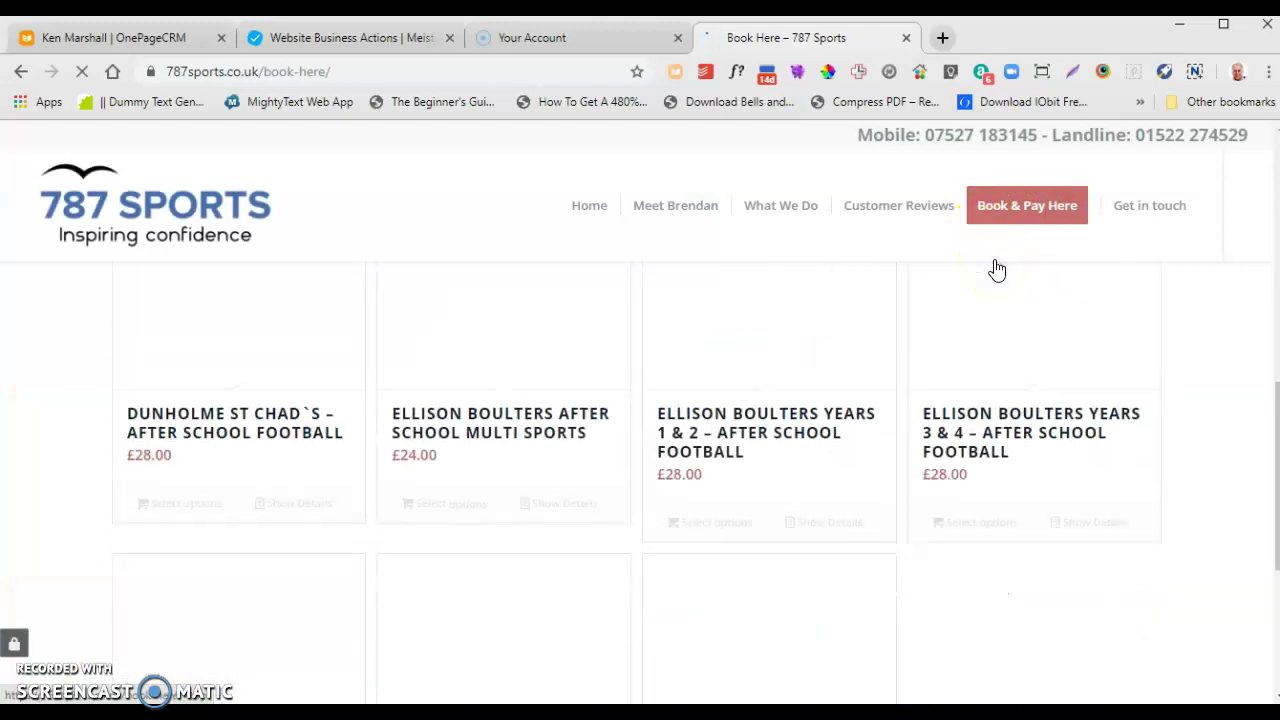
scroll(997, 270, "down", 4)
scroll(997, 270, "up", 1)
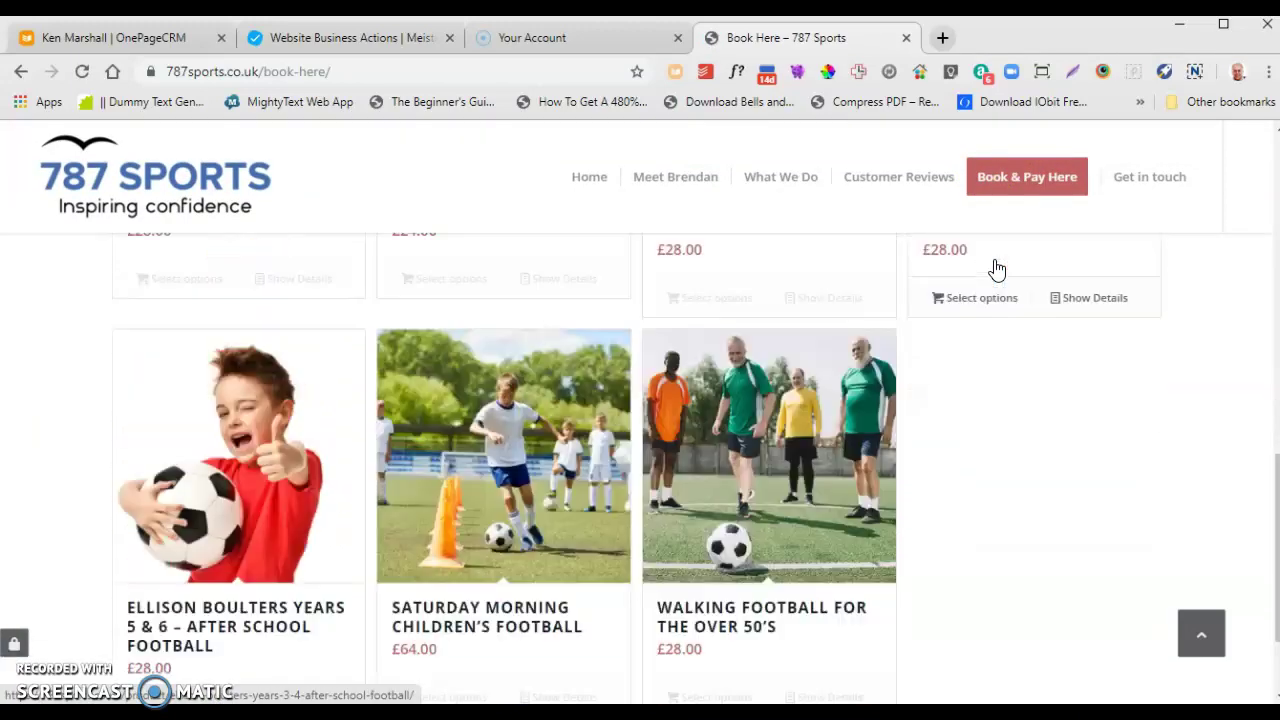
scroll(993, 271, "up", 10)
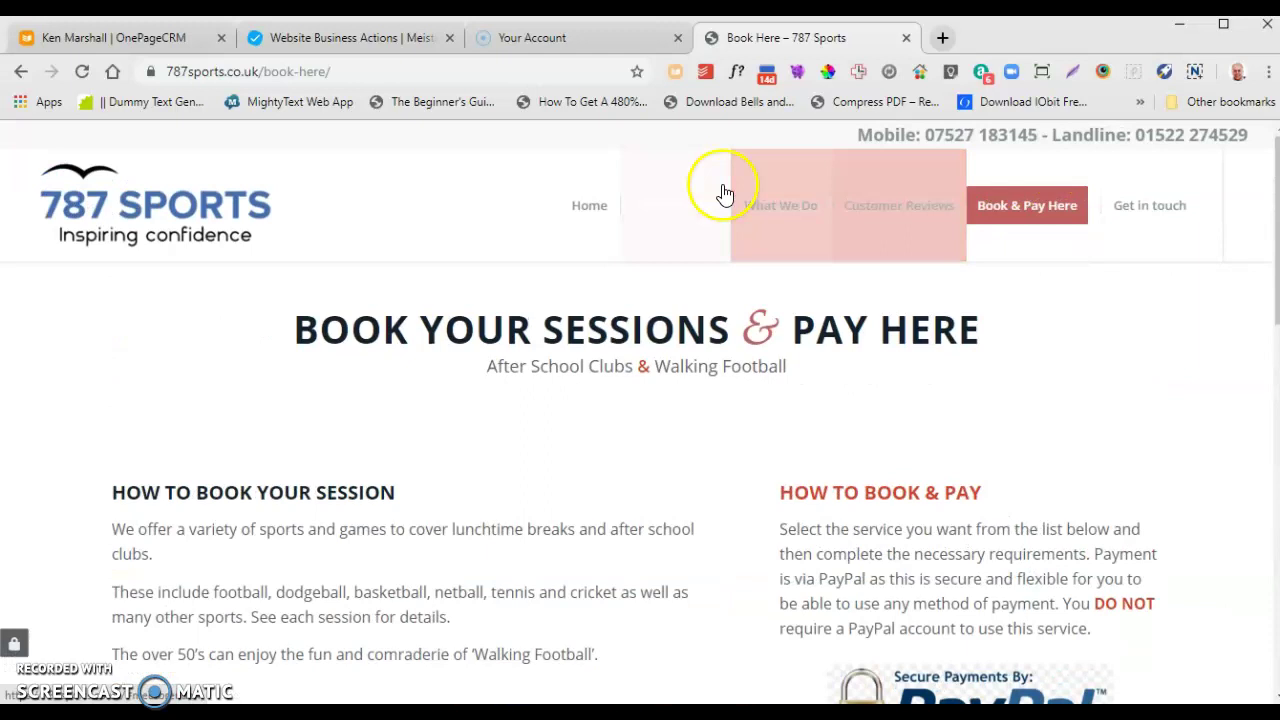
left_click(668, 210)
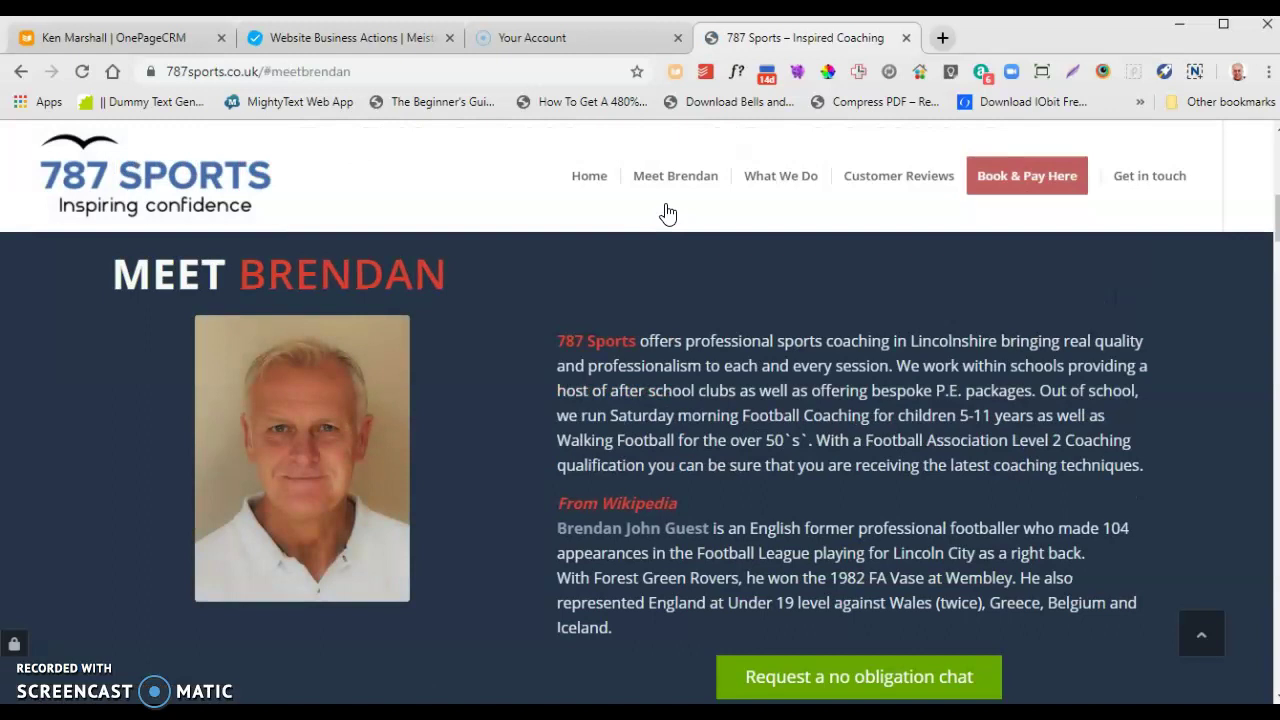
left_click(694, 203)
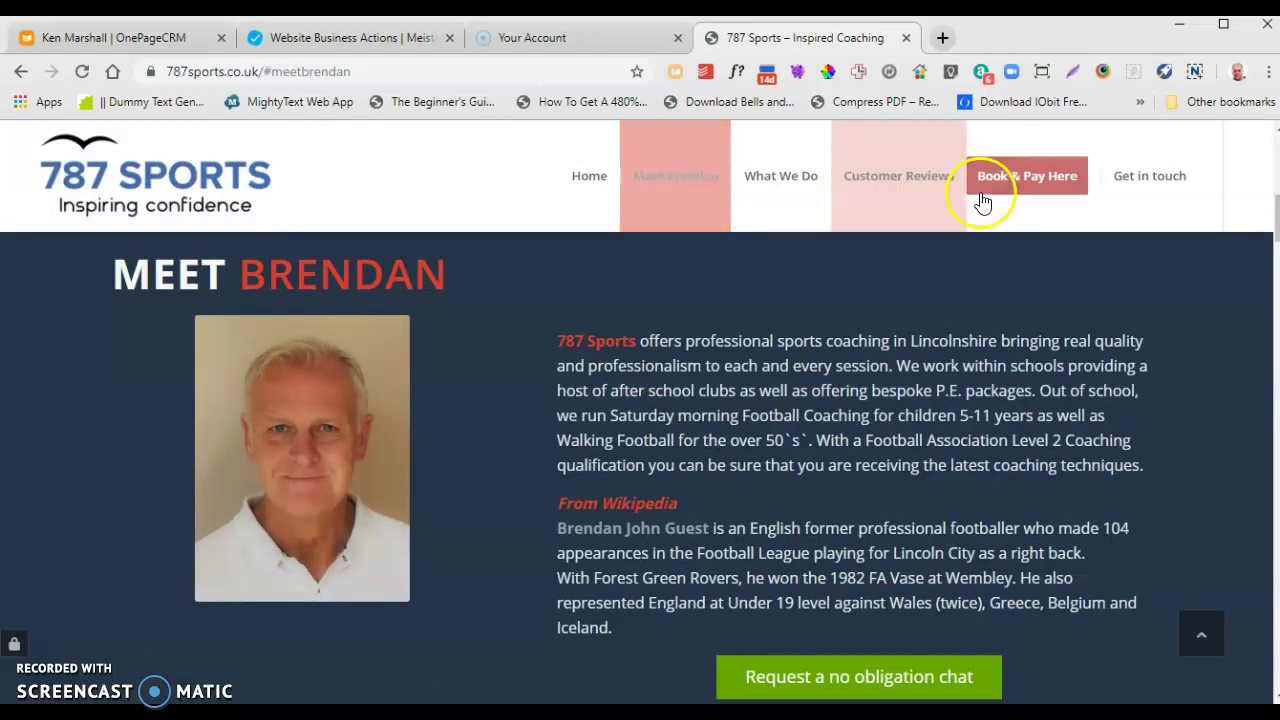
left_click(1041, 177)
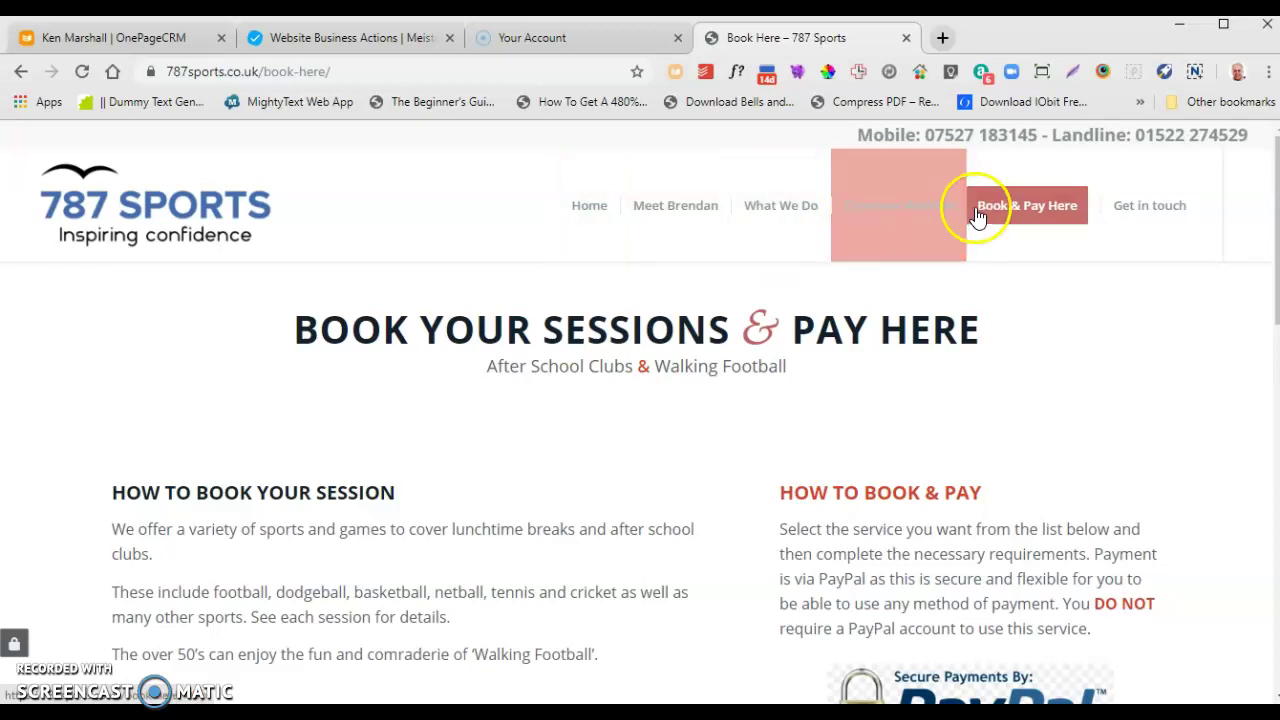
Visit What We Do, return to booking, and scroll to the Saturday Morning Children's Football product.
scroll(1040, 400, "down", 1)
scroll(1040, 400, "down", 2)
scroll(1034, 394, "up", 3)
left_click(800, 208)
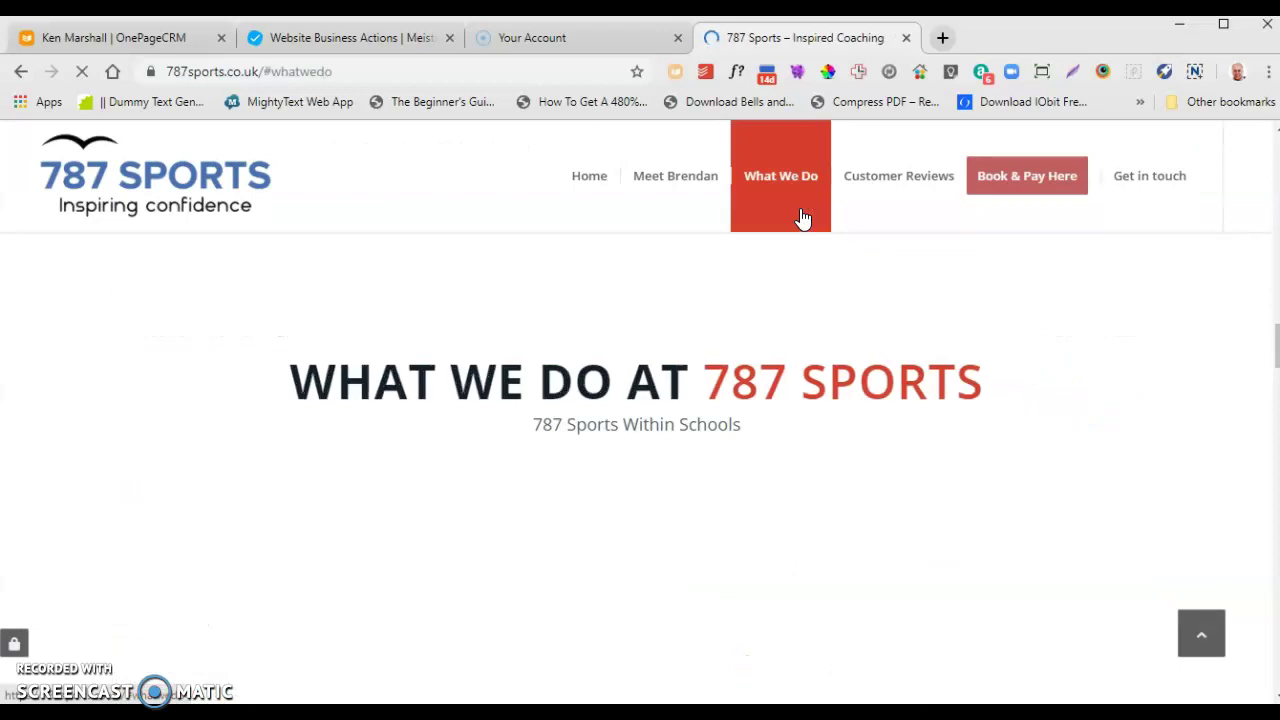
left_click(1028, 178)
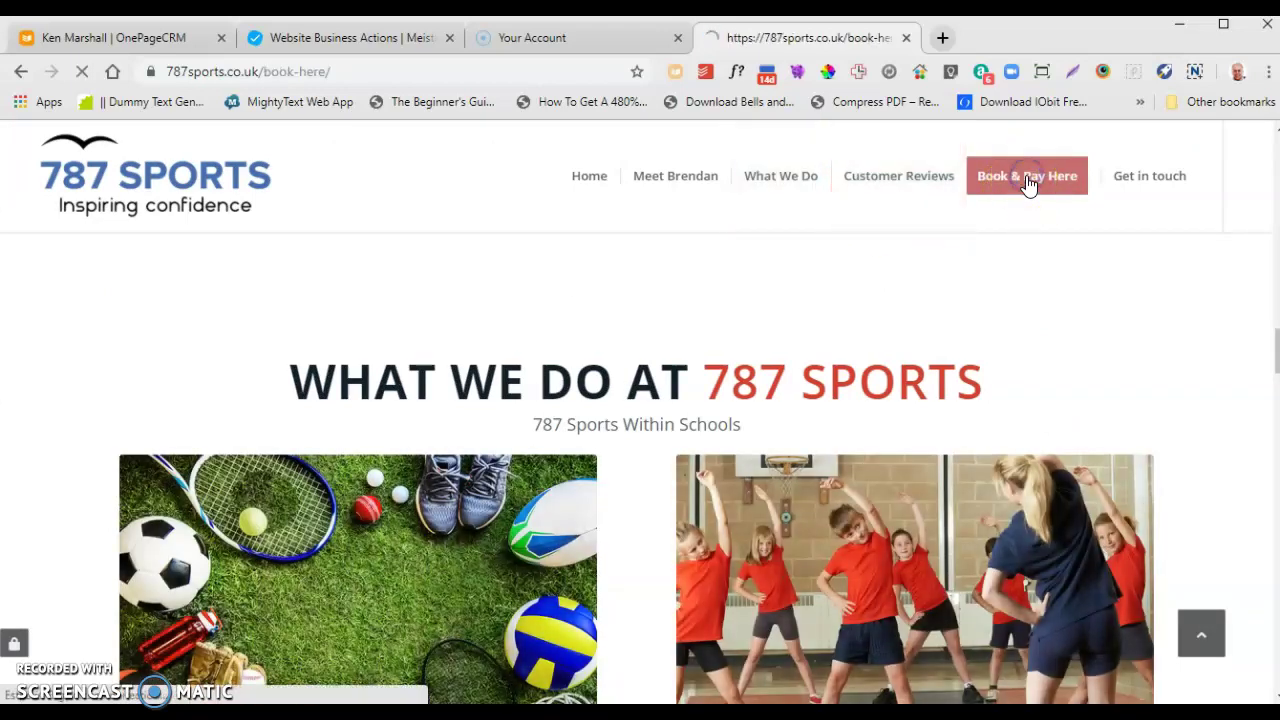
left_click(1001, 181)
scroll(1003, 188, "down", 3)
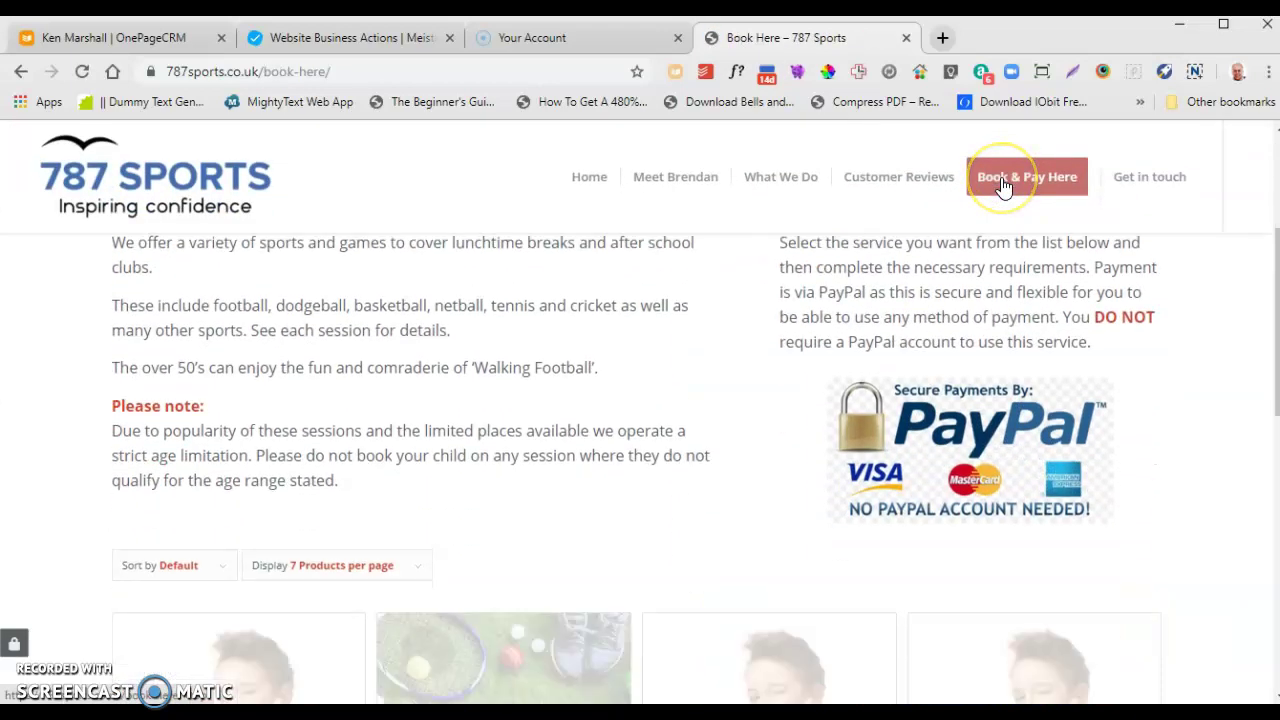
scroll(1003, 188, "down", 3)
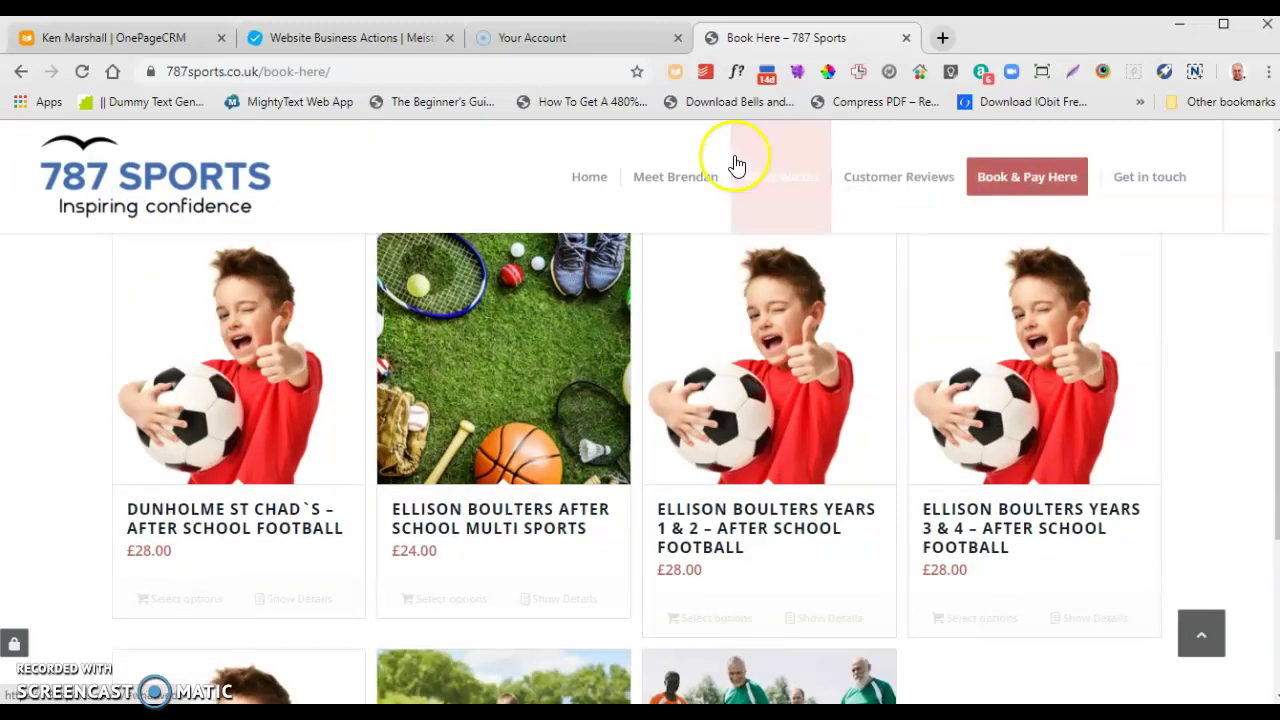
scroll(534, 451, "down", 3)
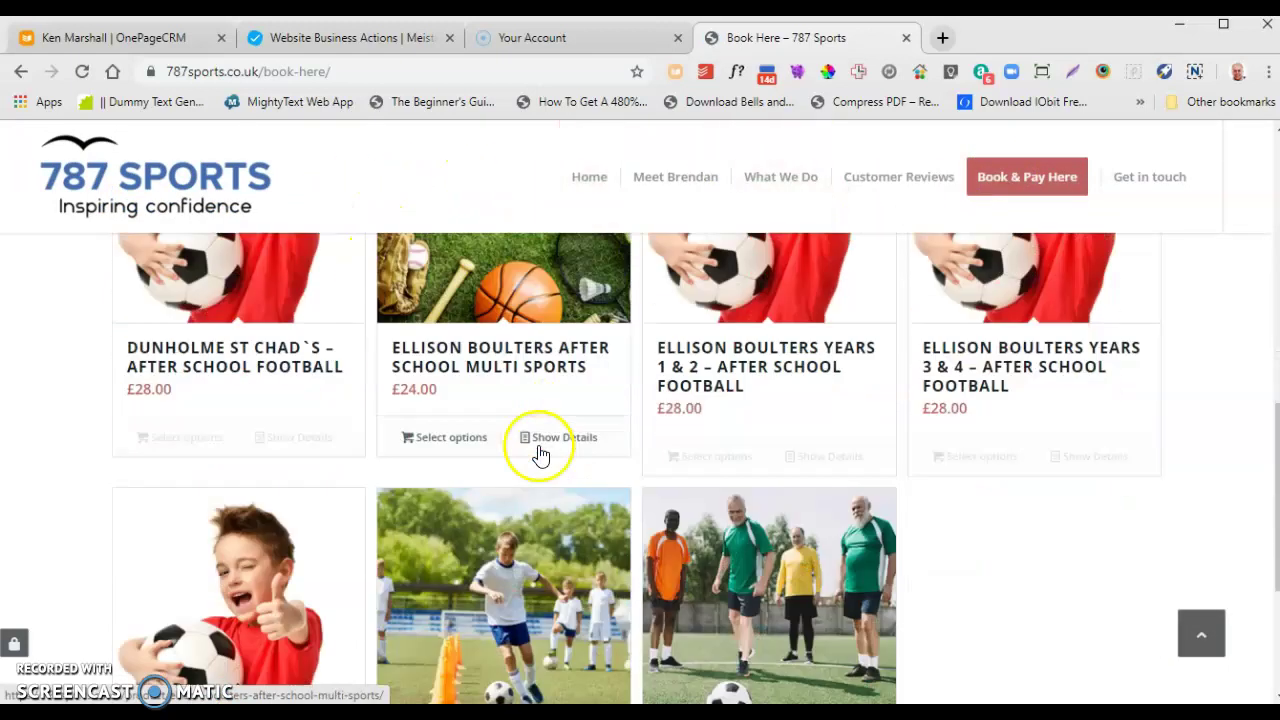
left_click(522, 490)
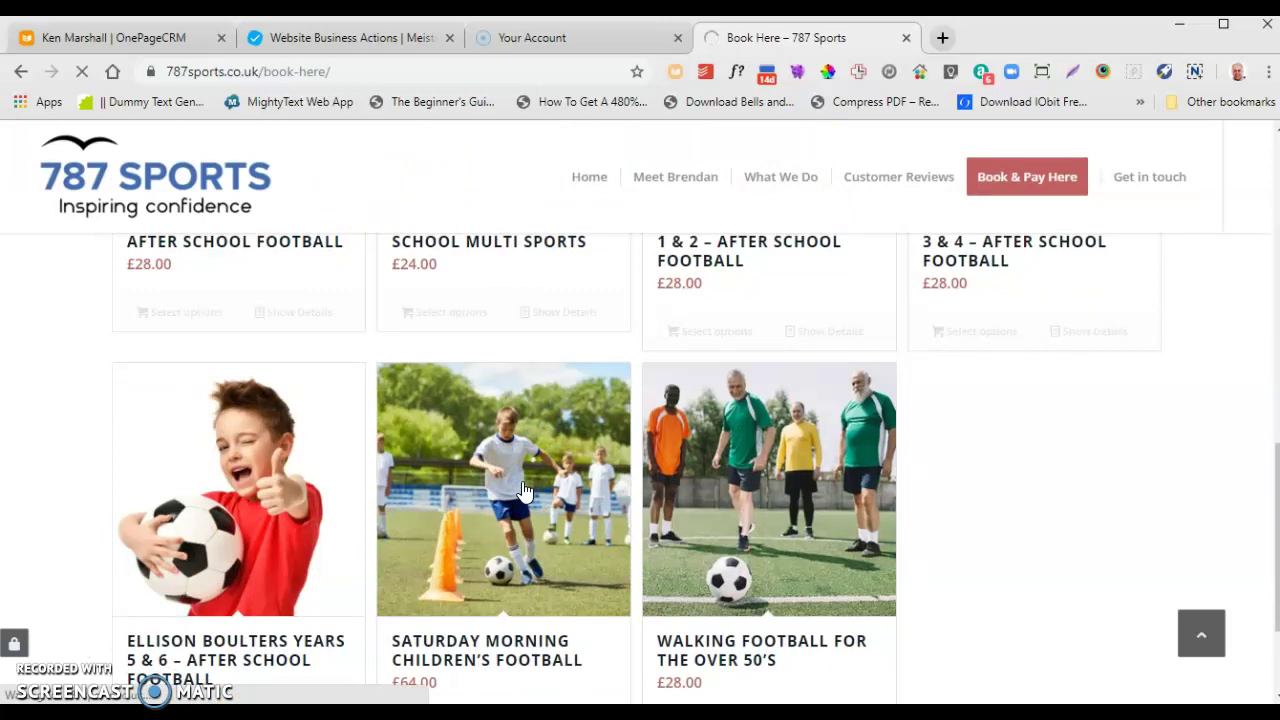
Open the £64.00 Saturday Morning Children's Football page and scroll through its booking form.
left_click(530, 490)
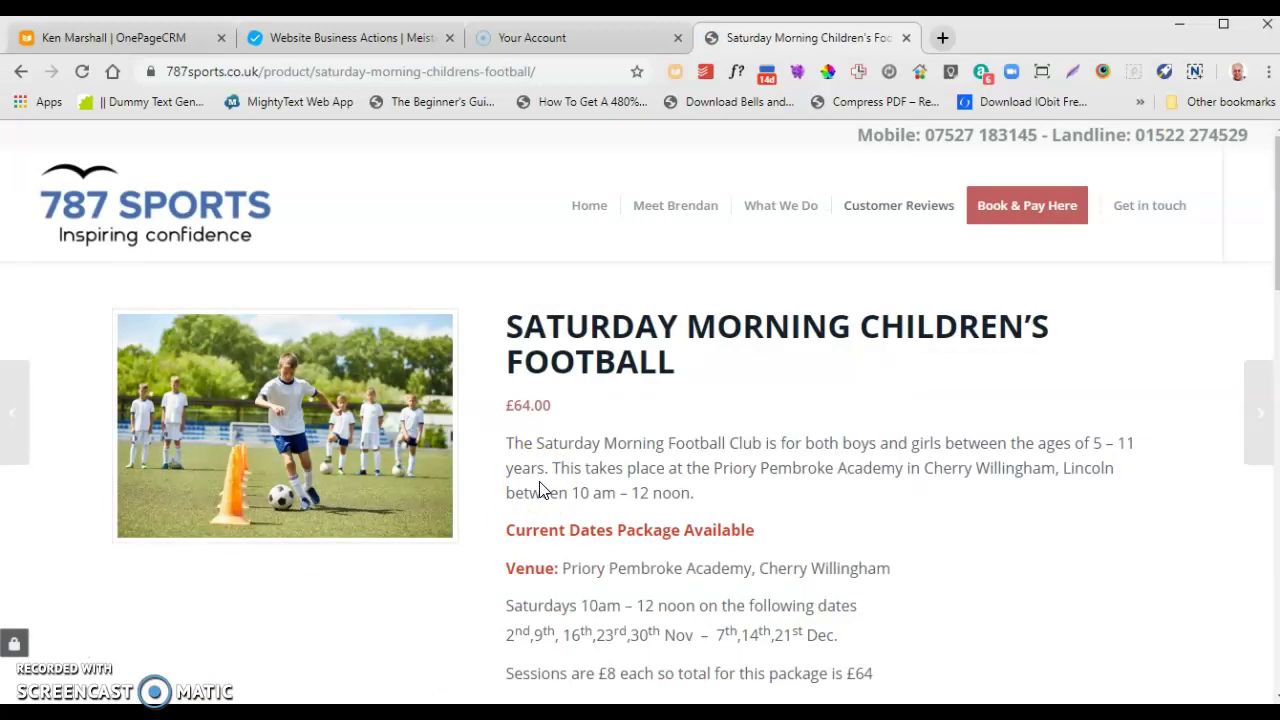
scroll(543, 485, "down", 2)
left_click(663, 437)
scroll(663, 437, "down", 1)
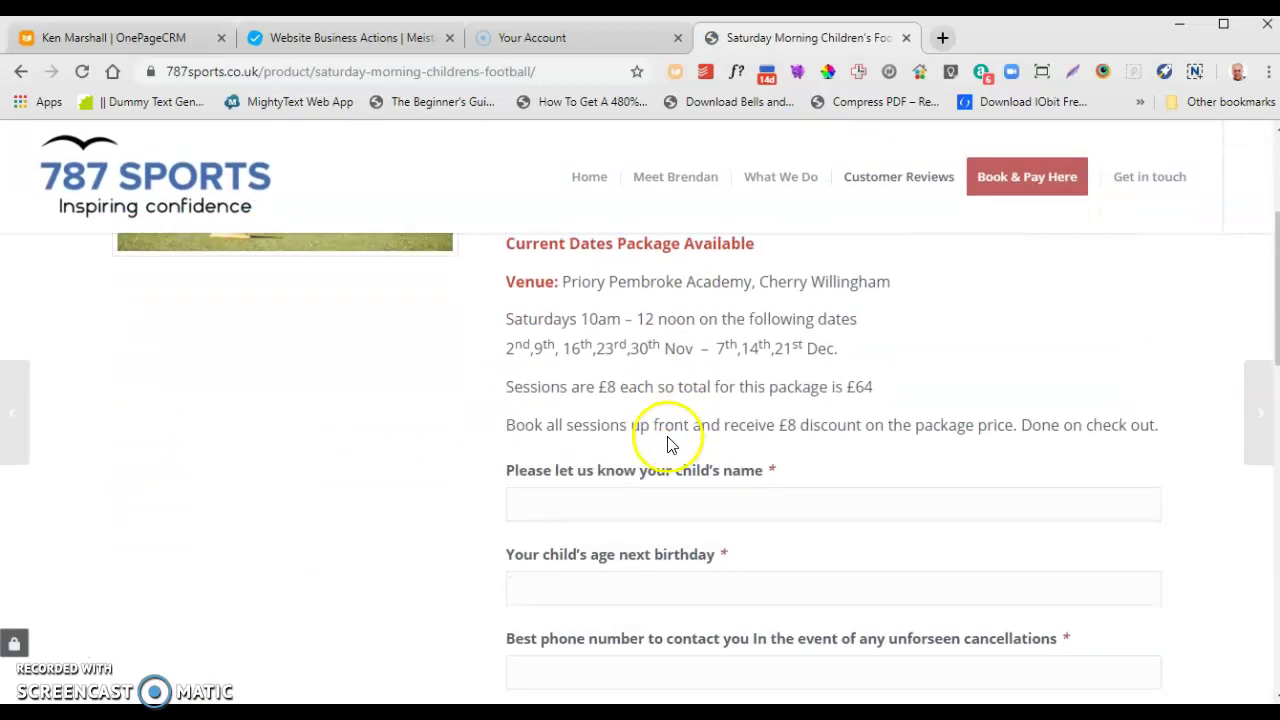
scroll(672, 430, "up", 3)
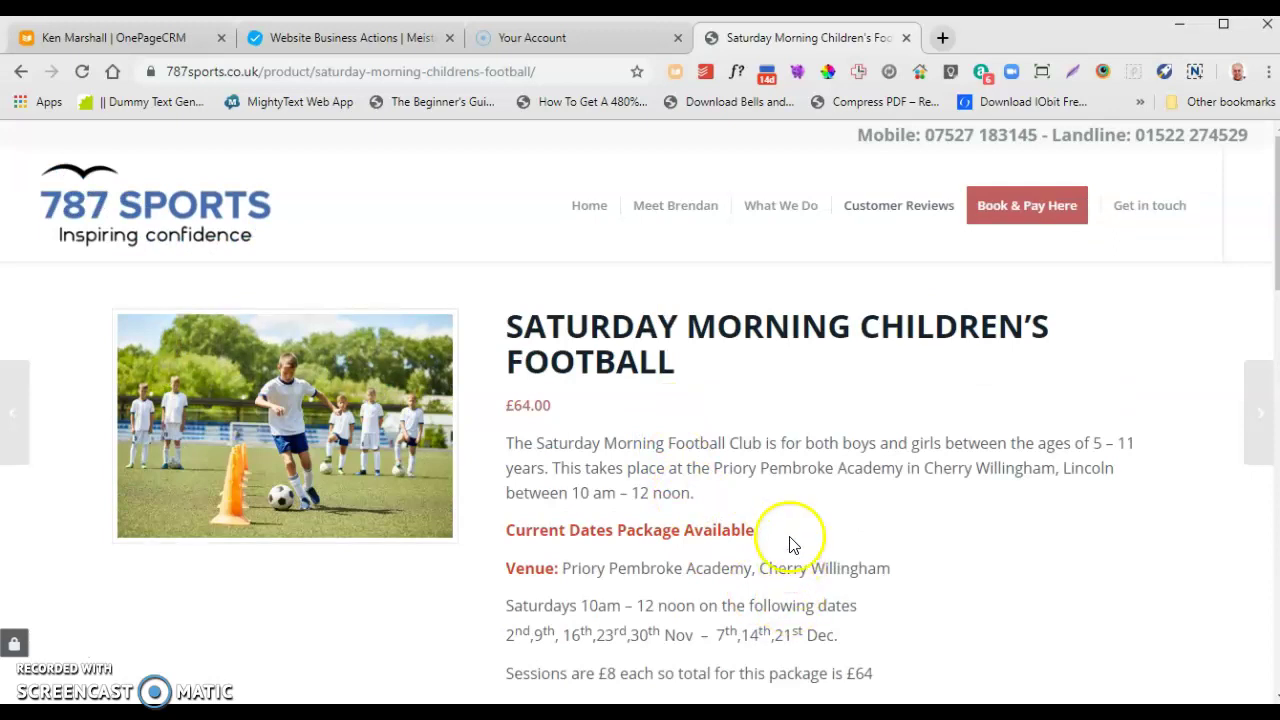
scroll(790, 550, "down", 2)
scroll(790, 545, "down", 1)
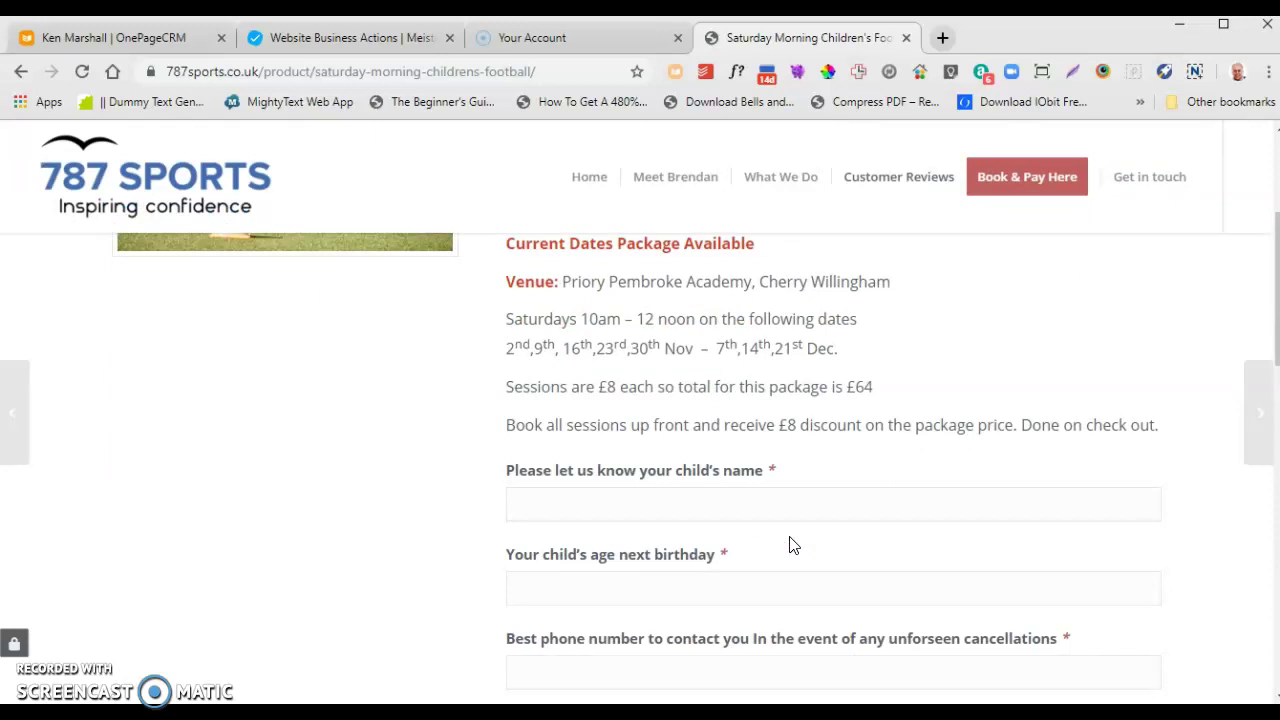
scroll(790, 545, "down", 2)
scroll(790, 545, "down", 3)
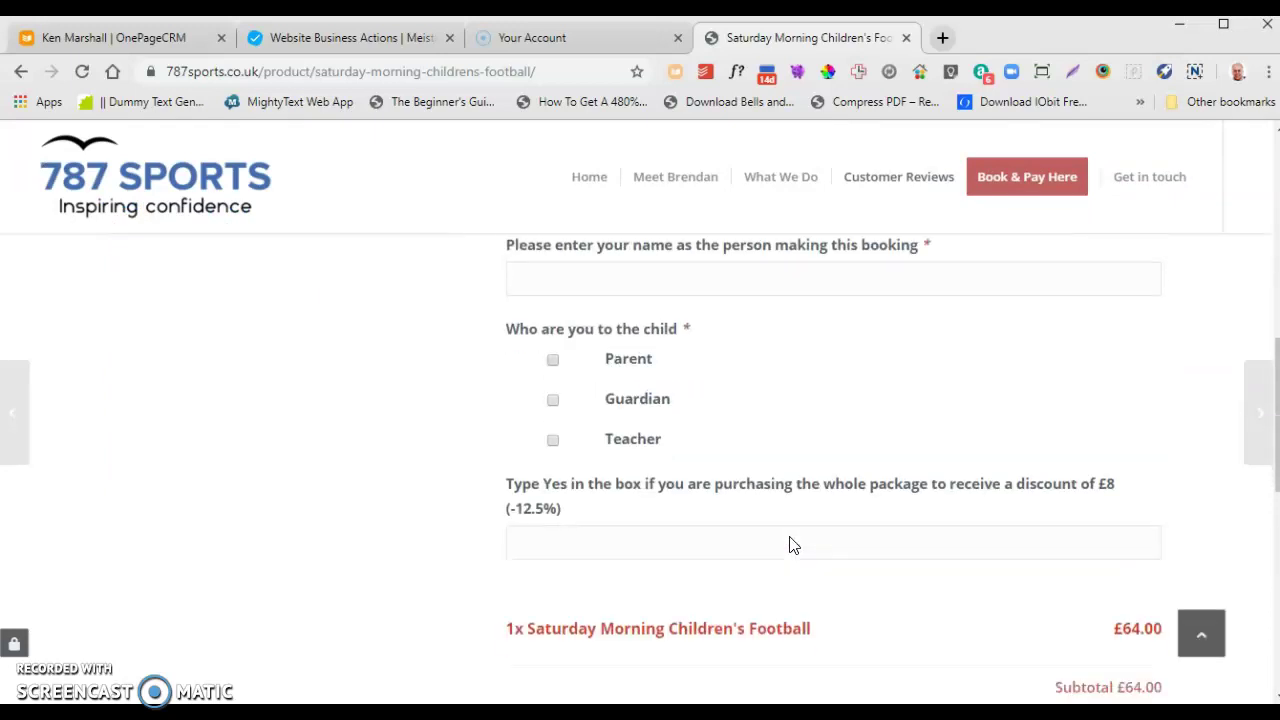
scroll(790, 540, "up", 10)
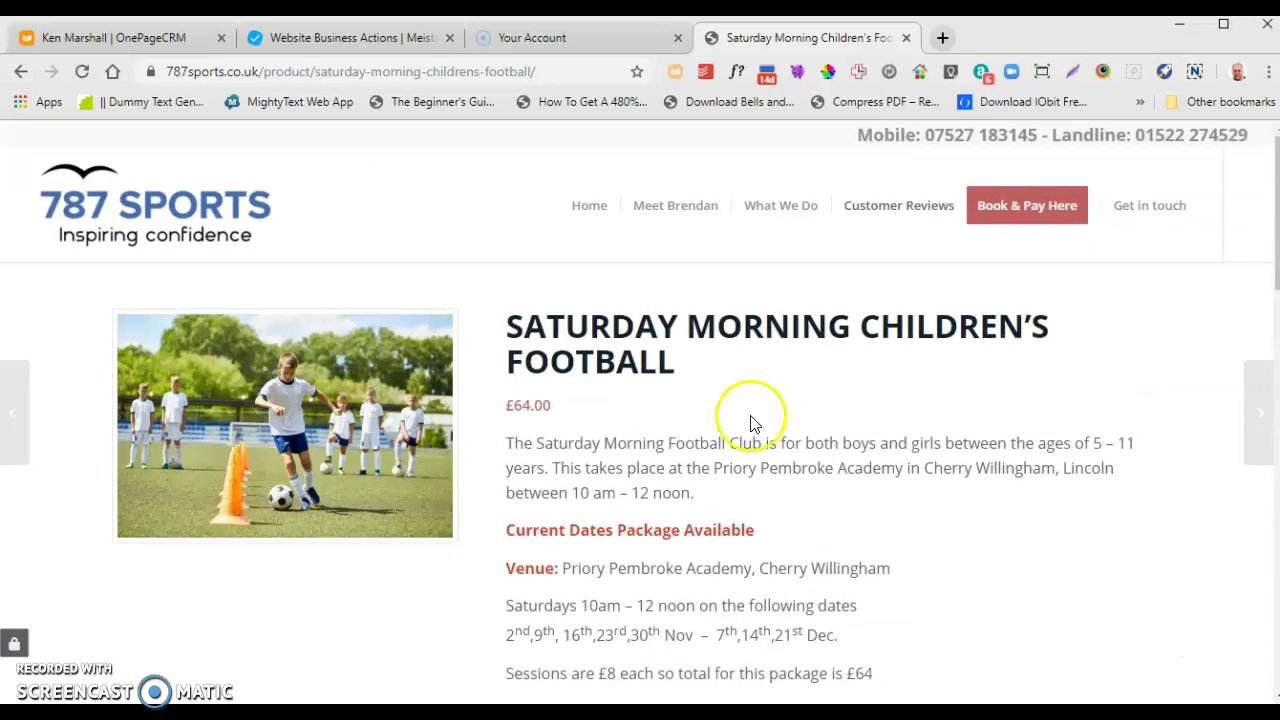